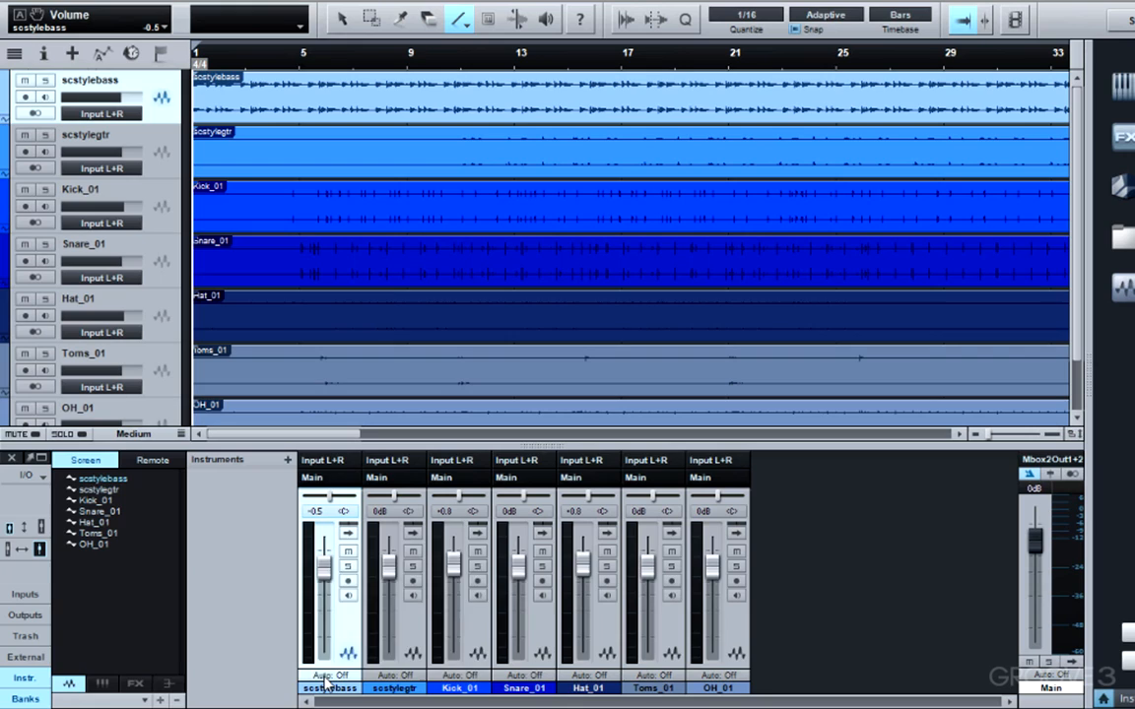
Step: Put scstylebass in Write automation, play, and pull its volume fader down to record the move
left_click(329, 676)
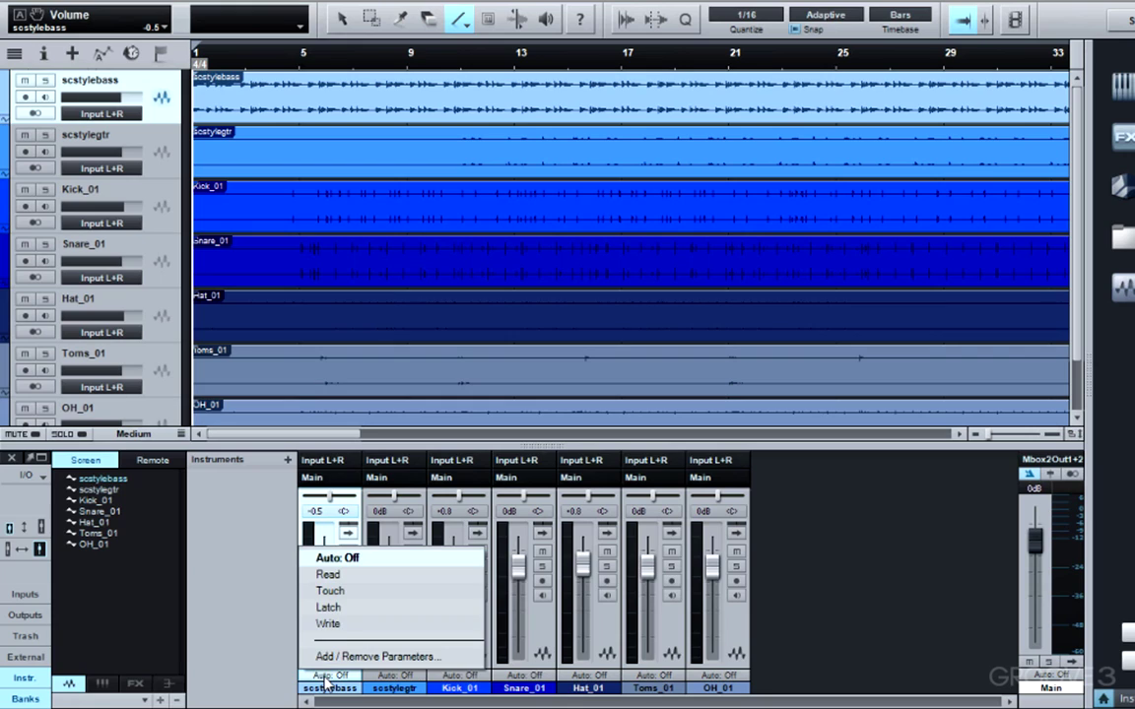
left_click(330, 624)
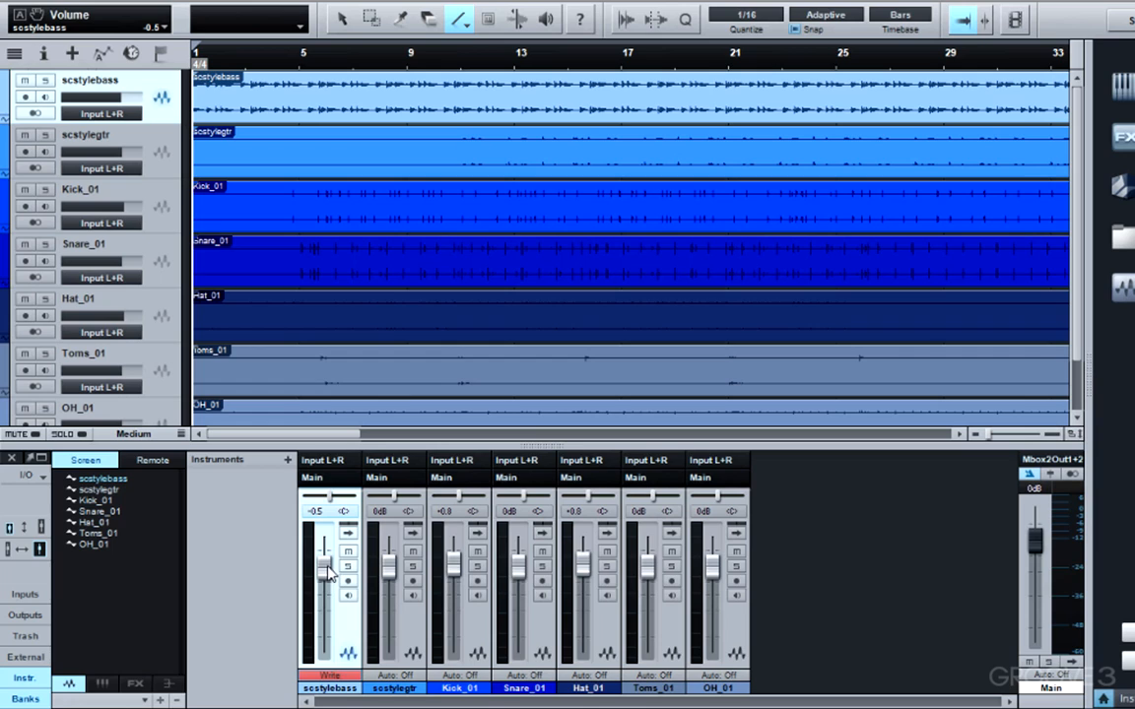
key("space")
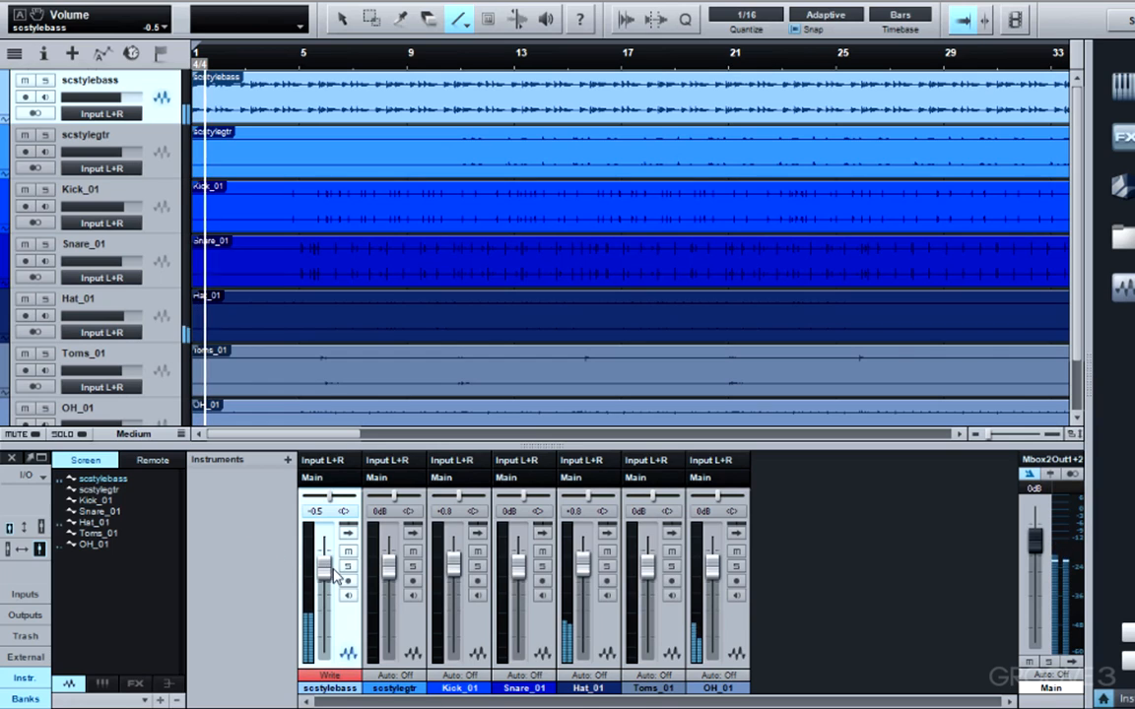
mouse_move(332, 575)
left_mouse_down()
mouse_move(331, 619)
mouse_move(321, 621)
mouse_move(326, 564)
left_mouse_up()
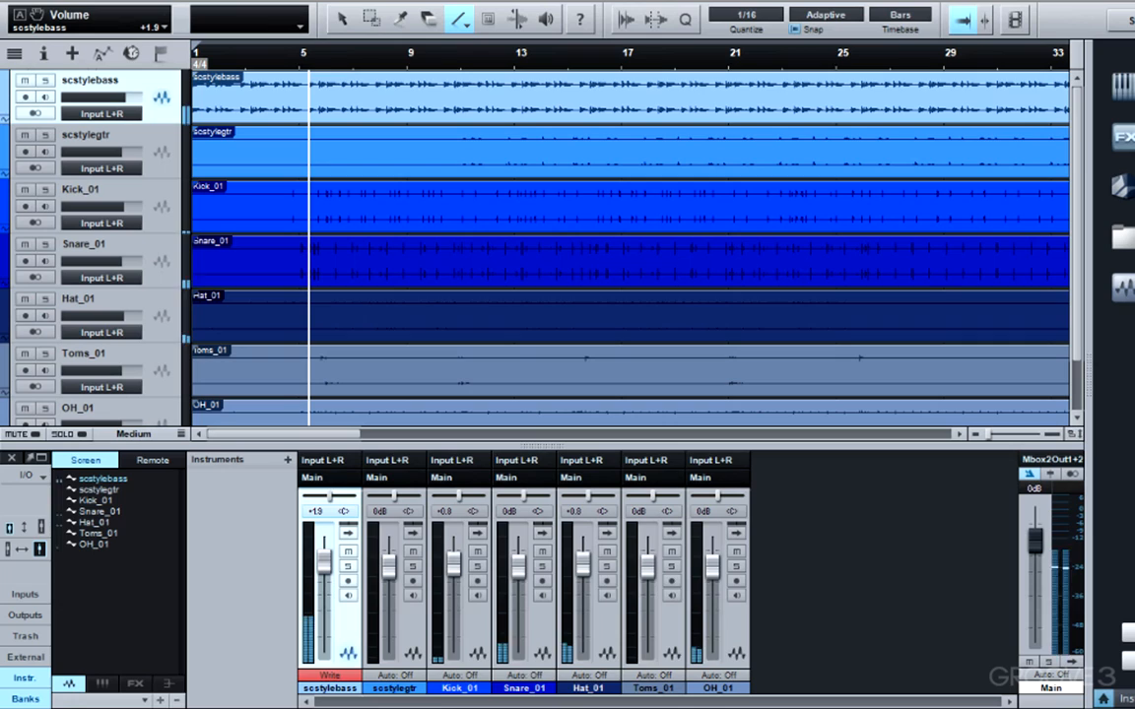
Step: Switch scstylebass to Read automation and play from the start to hear the recorded dip
left_click(331, 678)
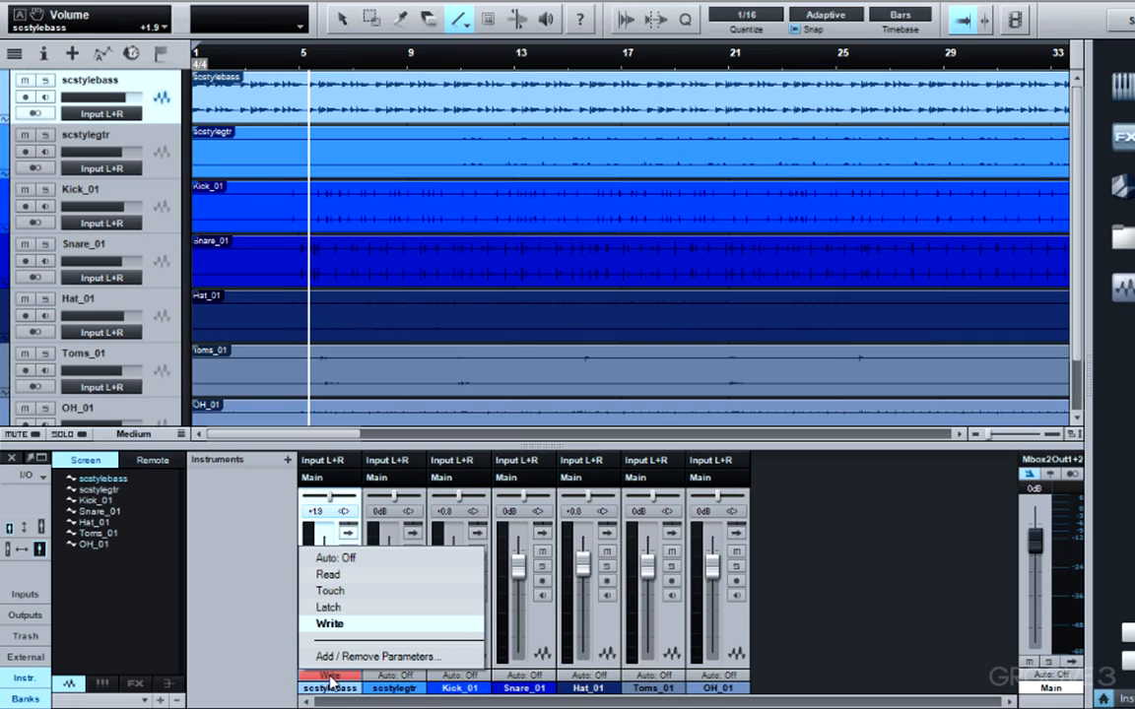
left_click(329, 575)
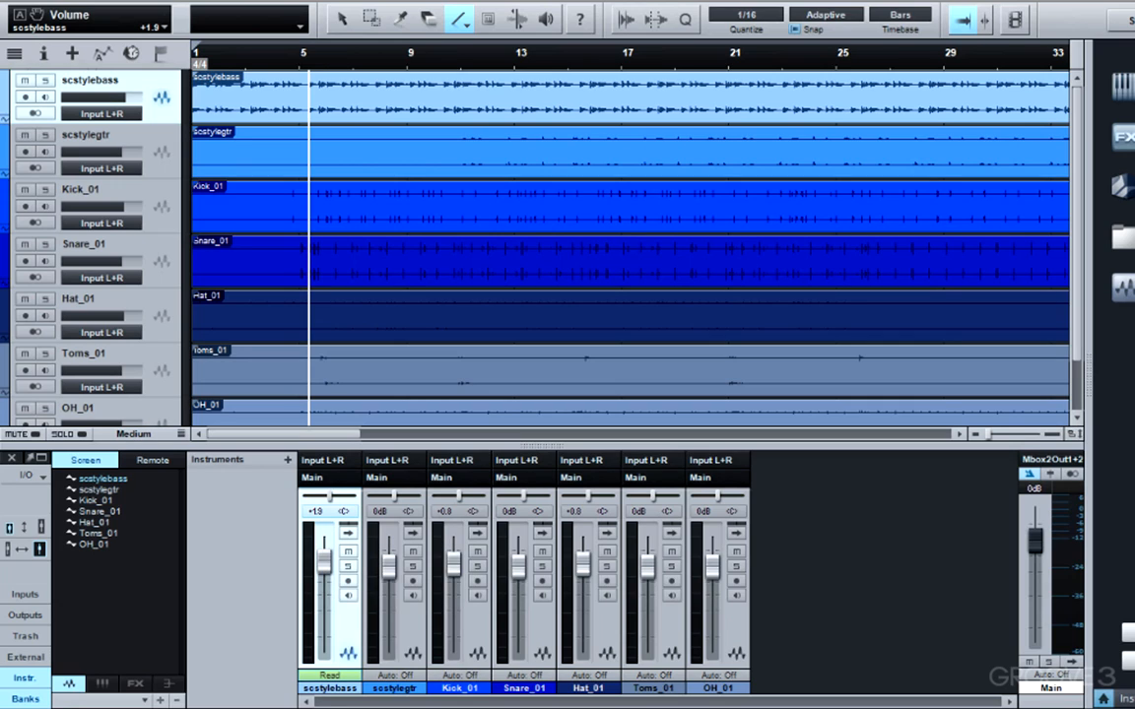
key("space")
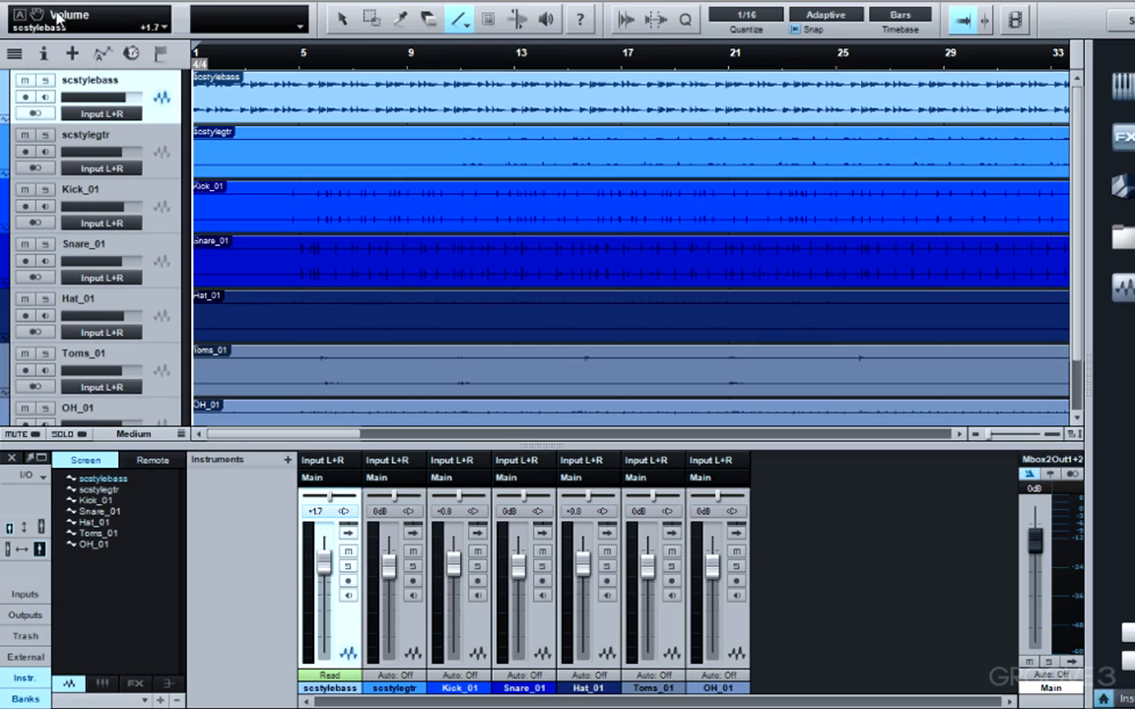
Step: Show volume automation lanes on all tracks and undo the recorded bass volume dip
left_click(234, 102)
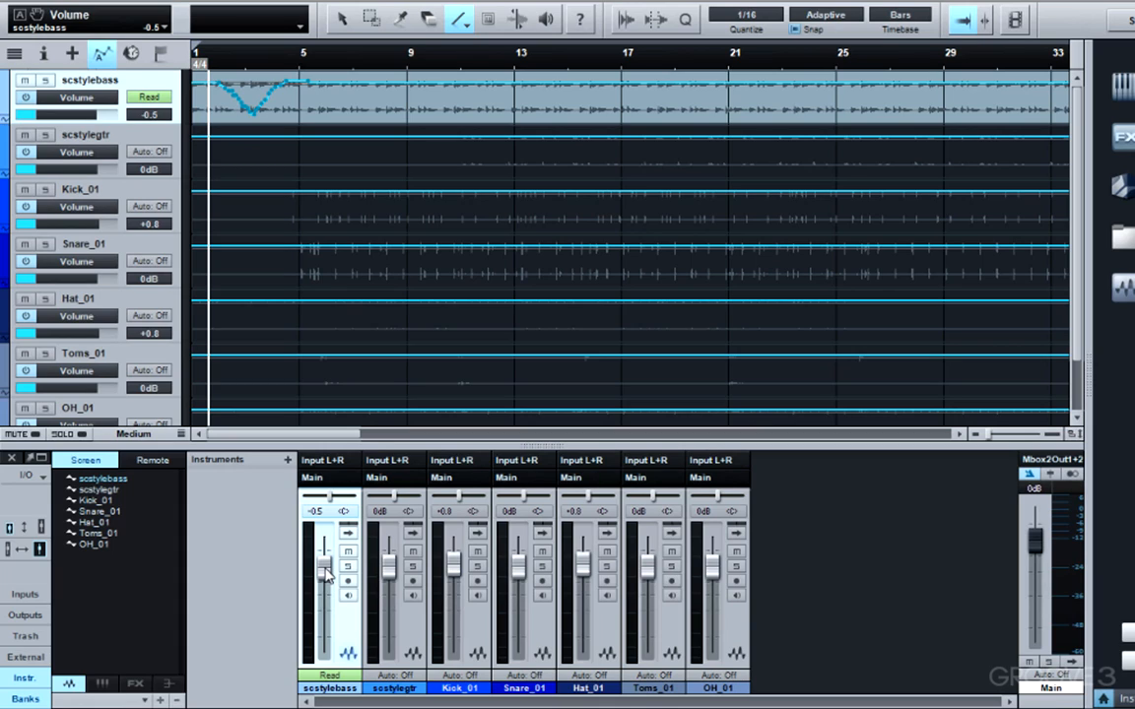
key("ctrl+z")
left_click(469, 23)
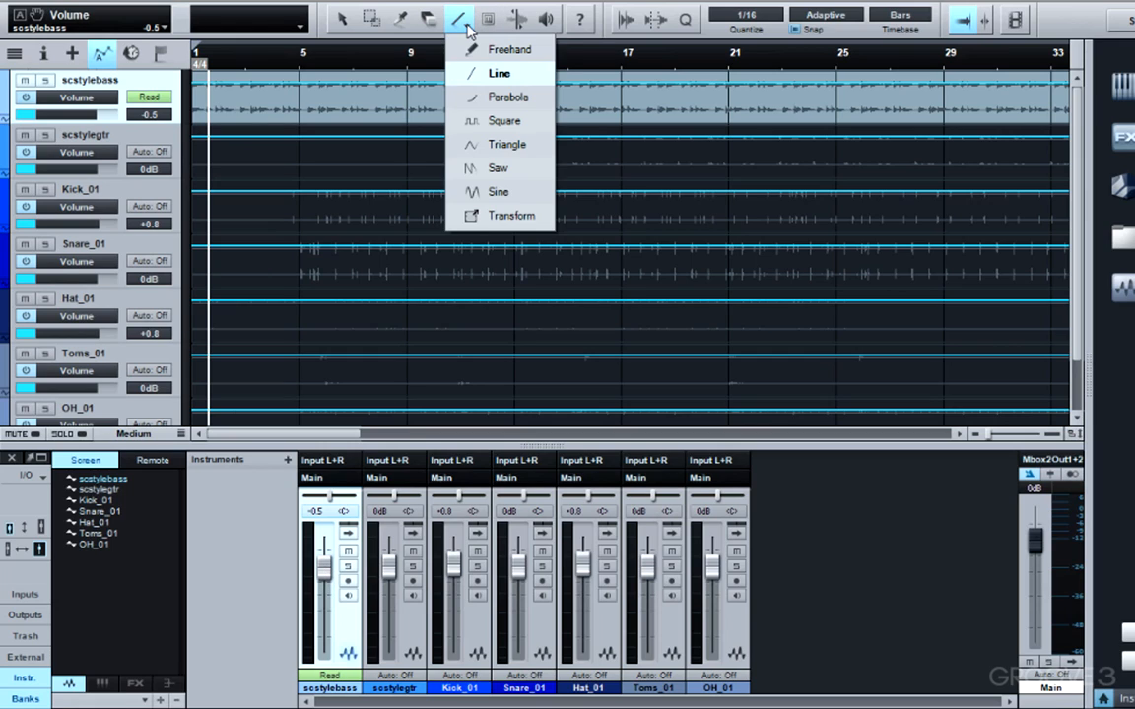
left_click(498, 50)
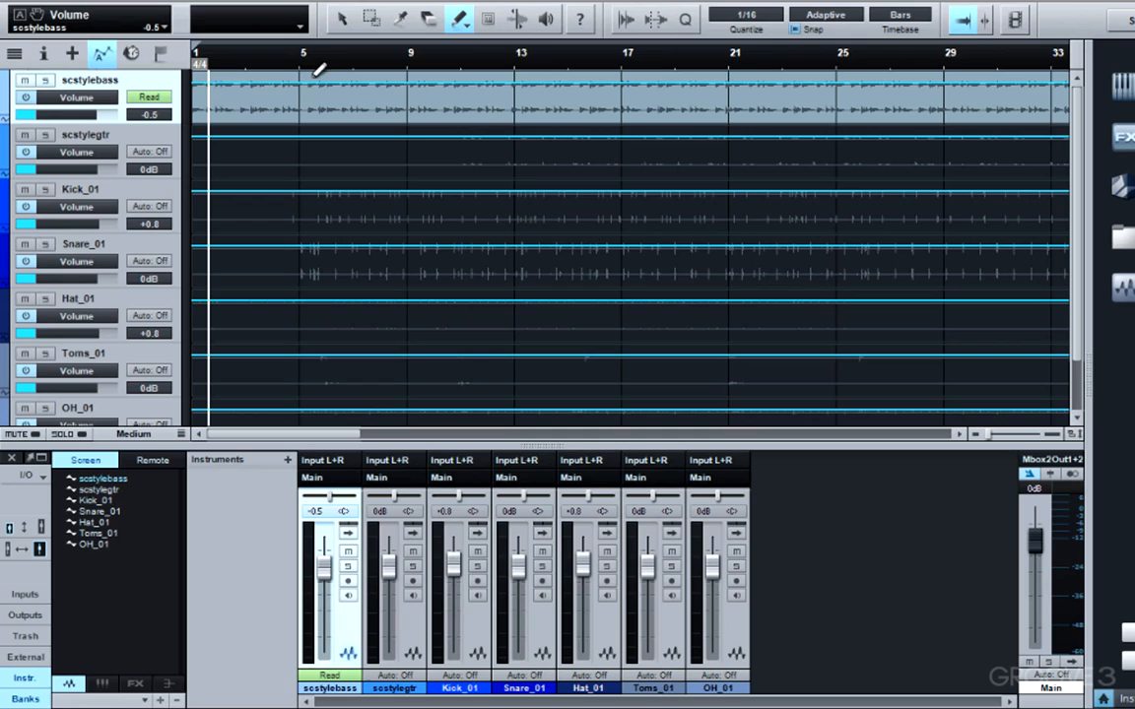
left_click_drag(285, 79, 189, 128)
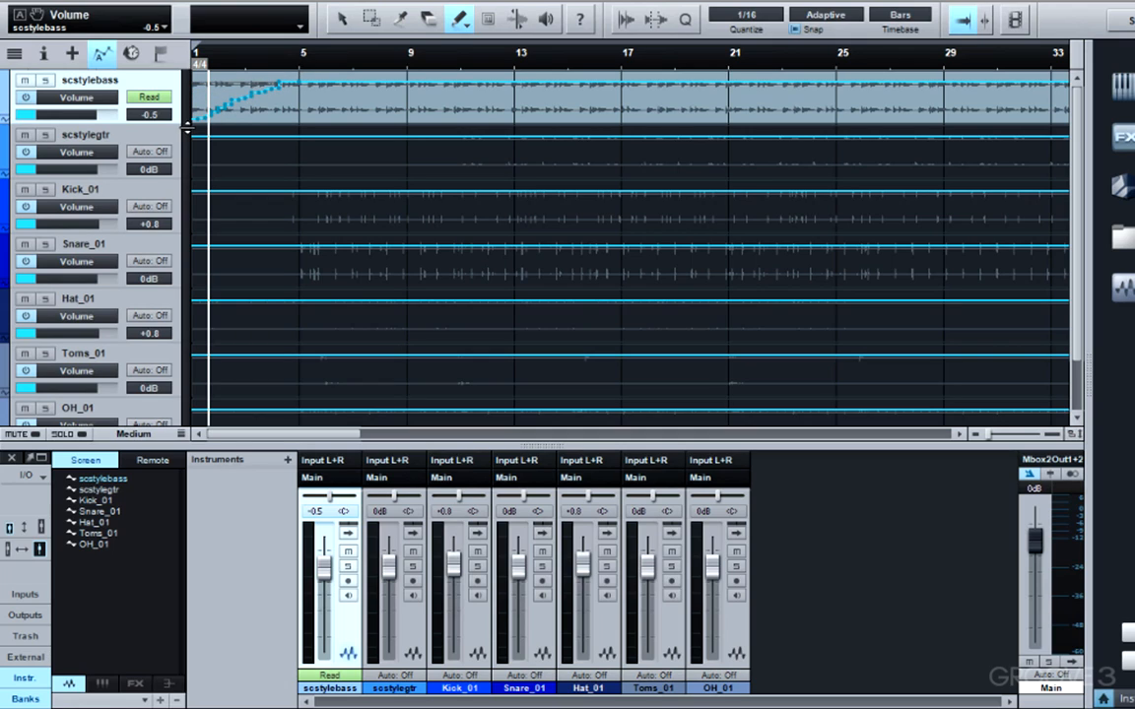
key("space")
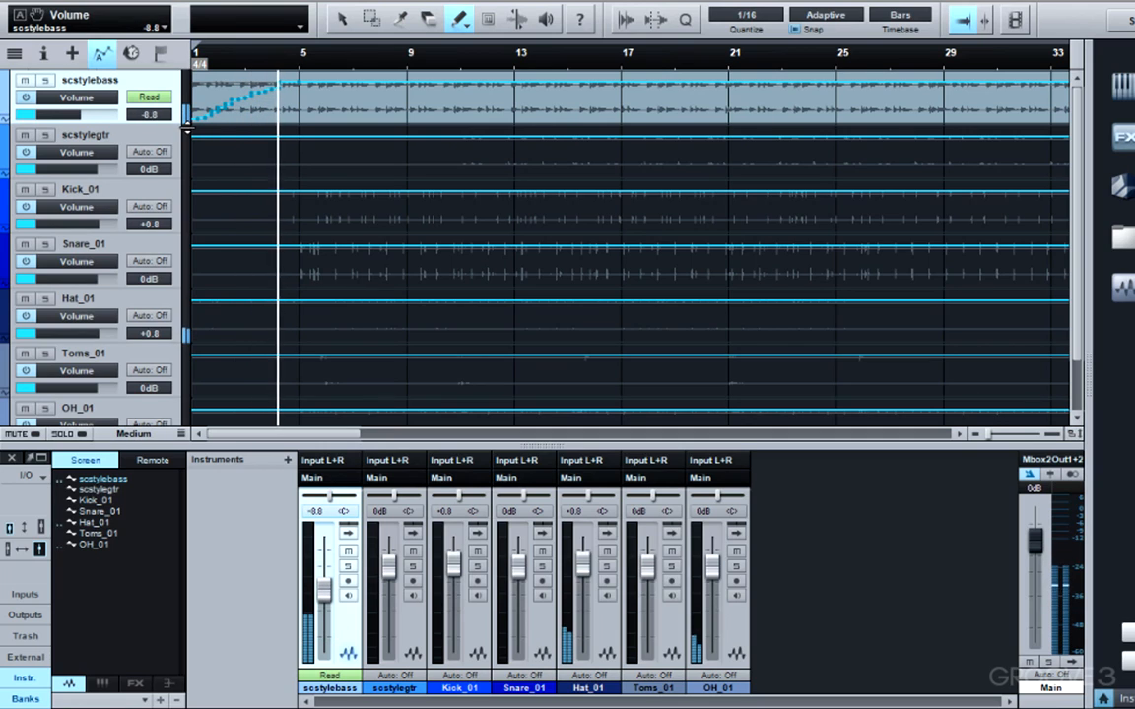
left_click(236, 99)
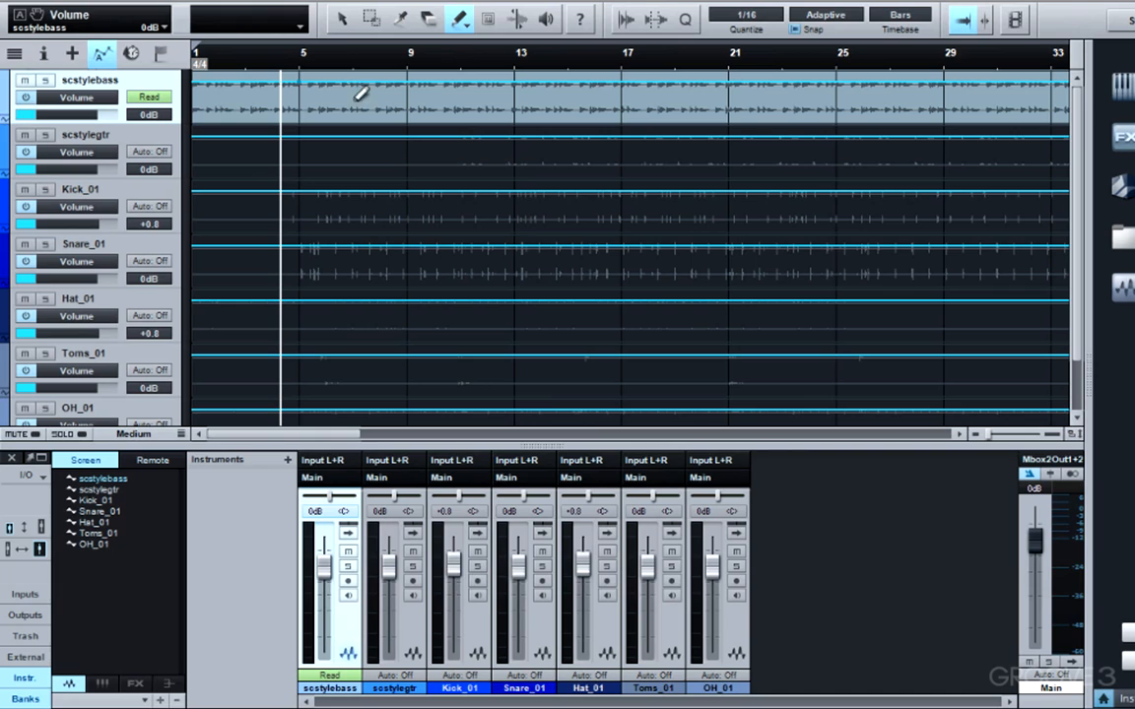
left_click(469, 26)
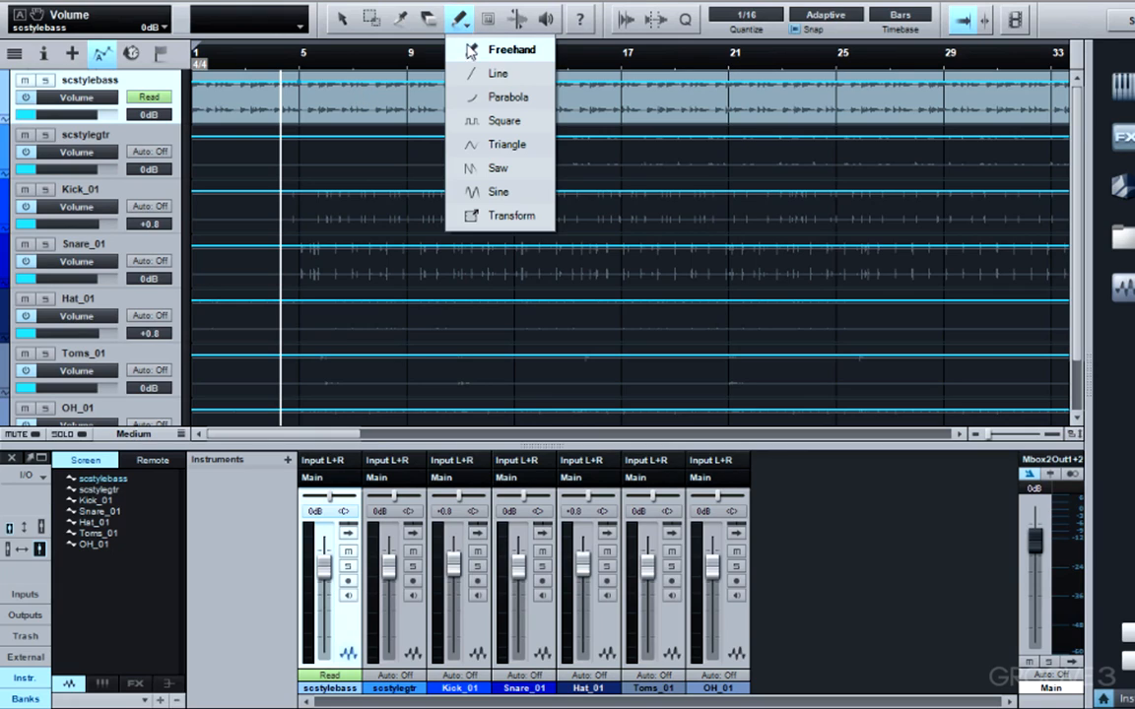
left_click(492, 74)
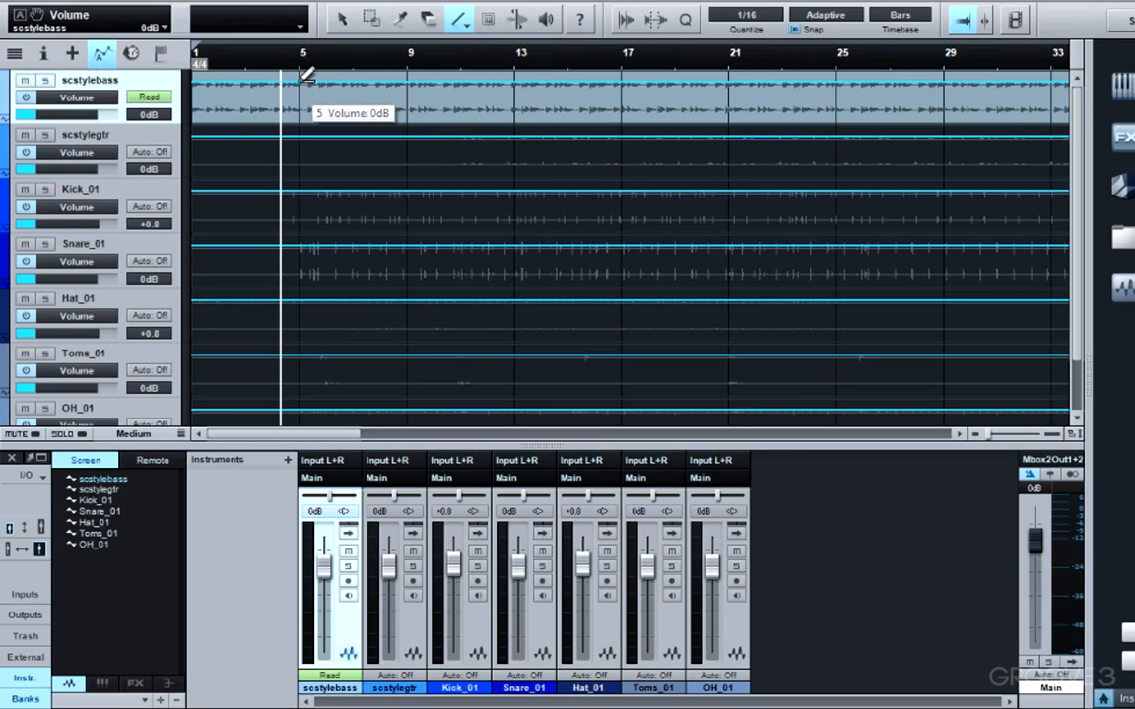
left_click_drag(308, 77, 197, 115)
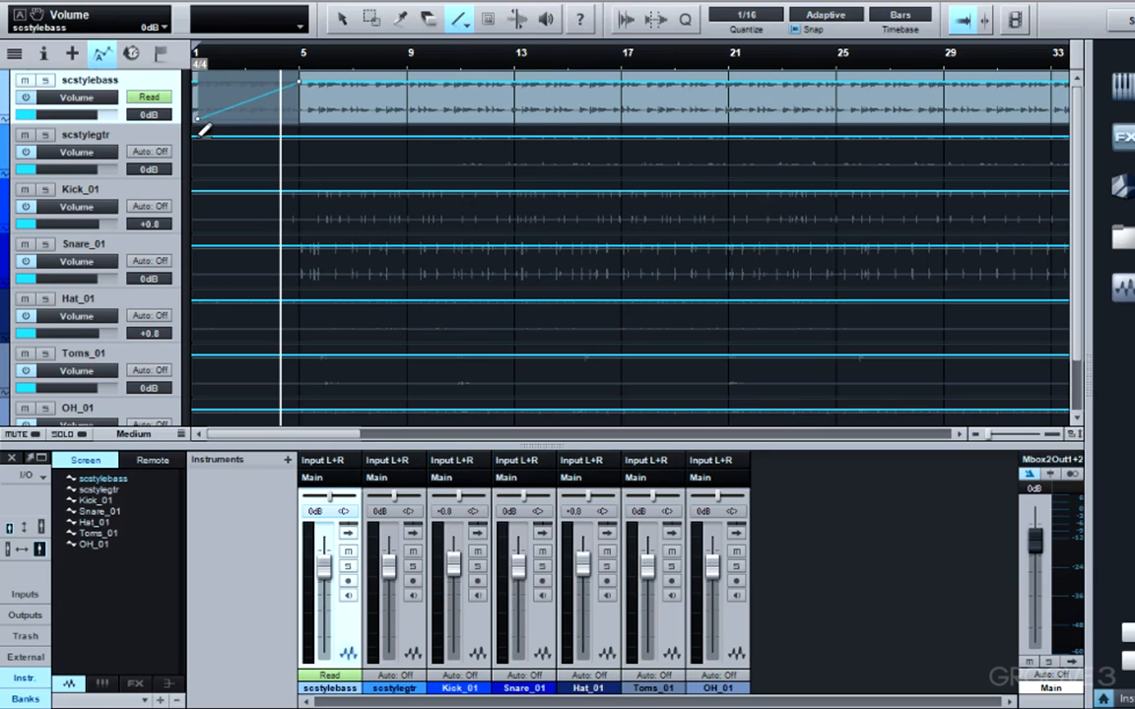
left_click_drag(195, 115, 195, 125)
key("space")
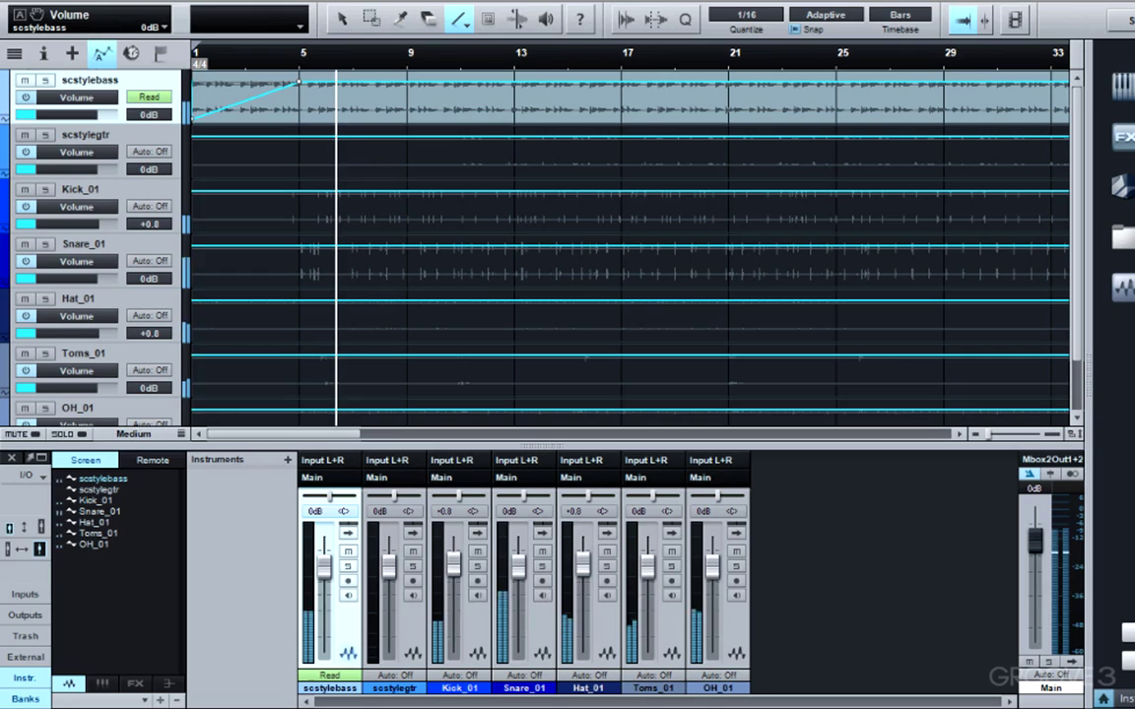
key("space")
key("ctrl+z")
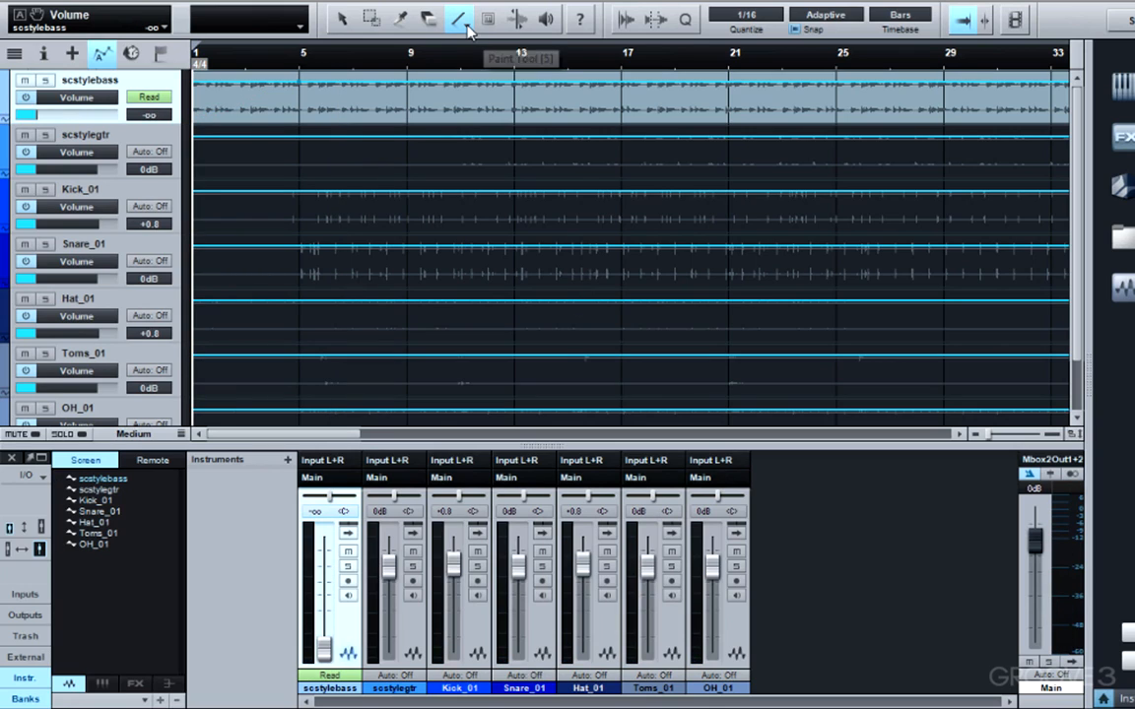
Step: With the Parabola paint shape, draw a bass fade-in from bar 1 to bar 5 and audition it
left_click(466, 26)
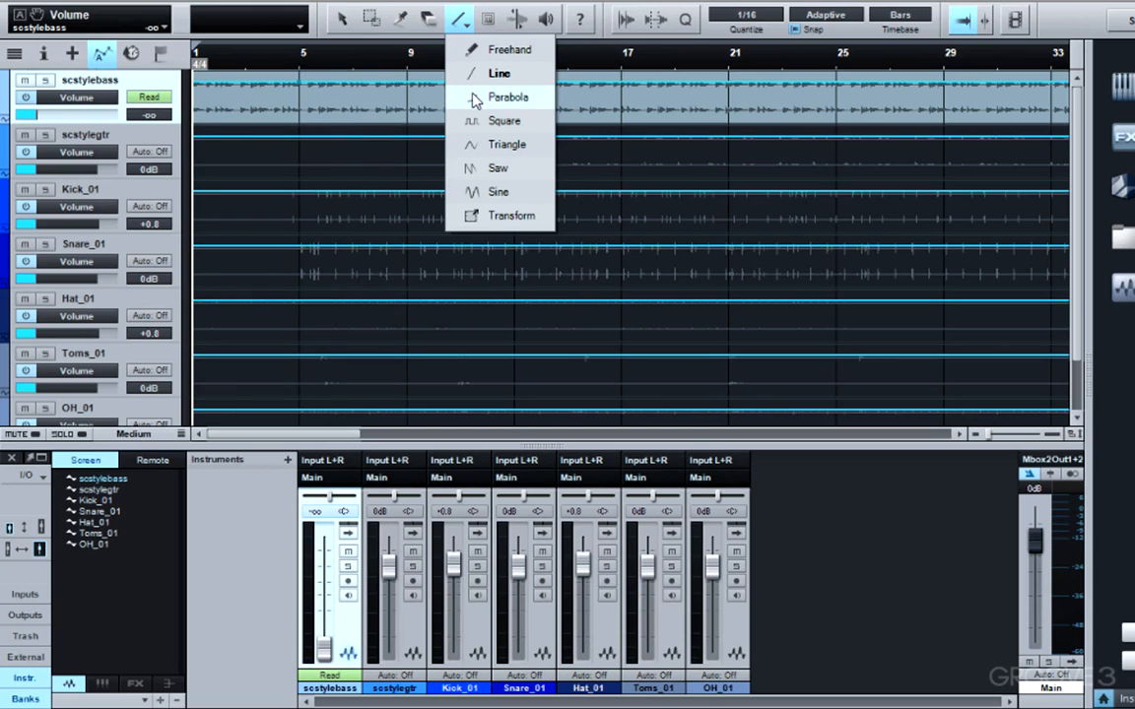
left_click(475, 99)
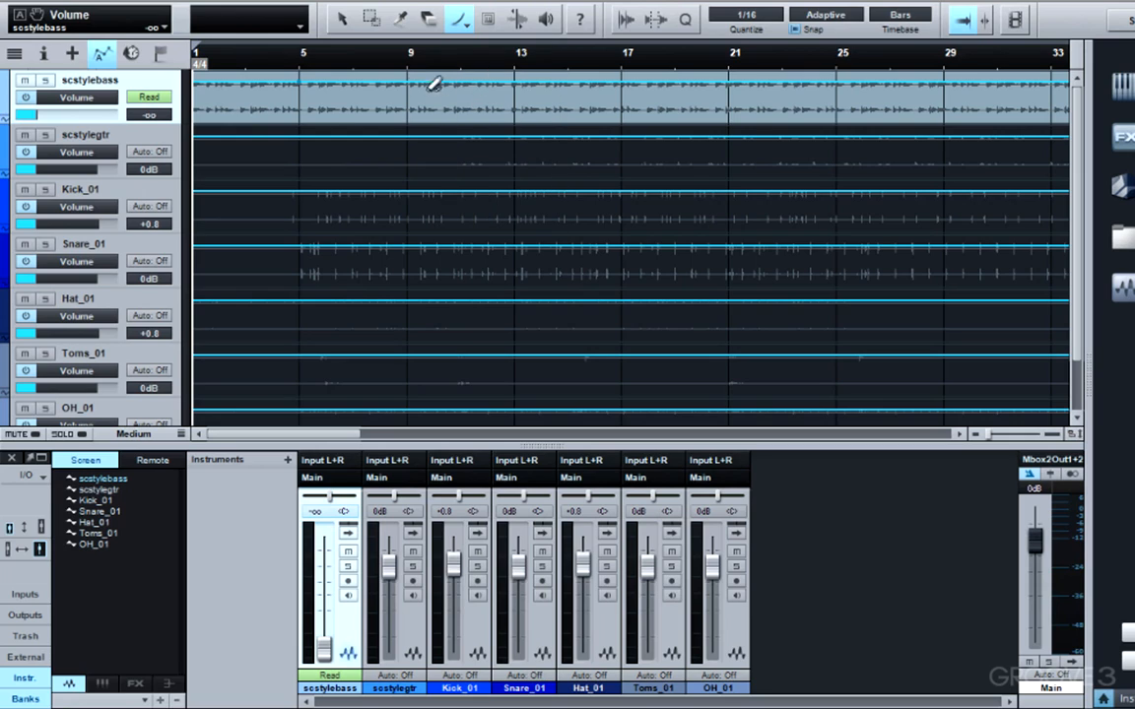
left_click_drag(298, 83, 204, 126)
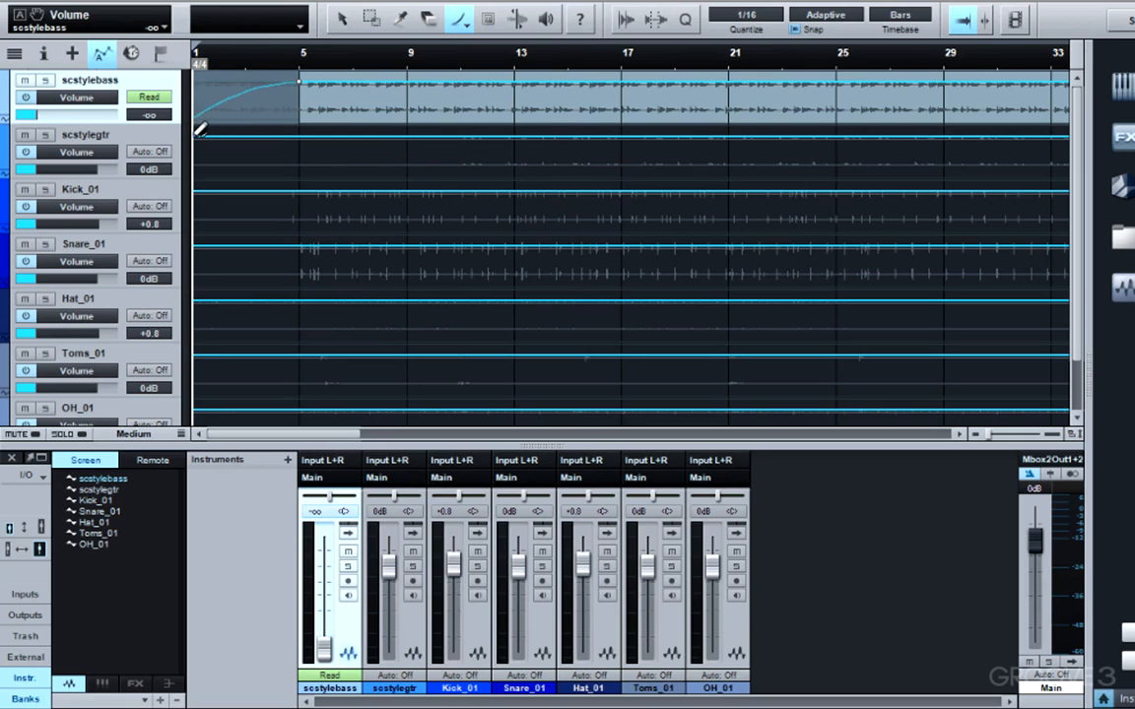
key("space")
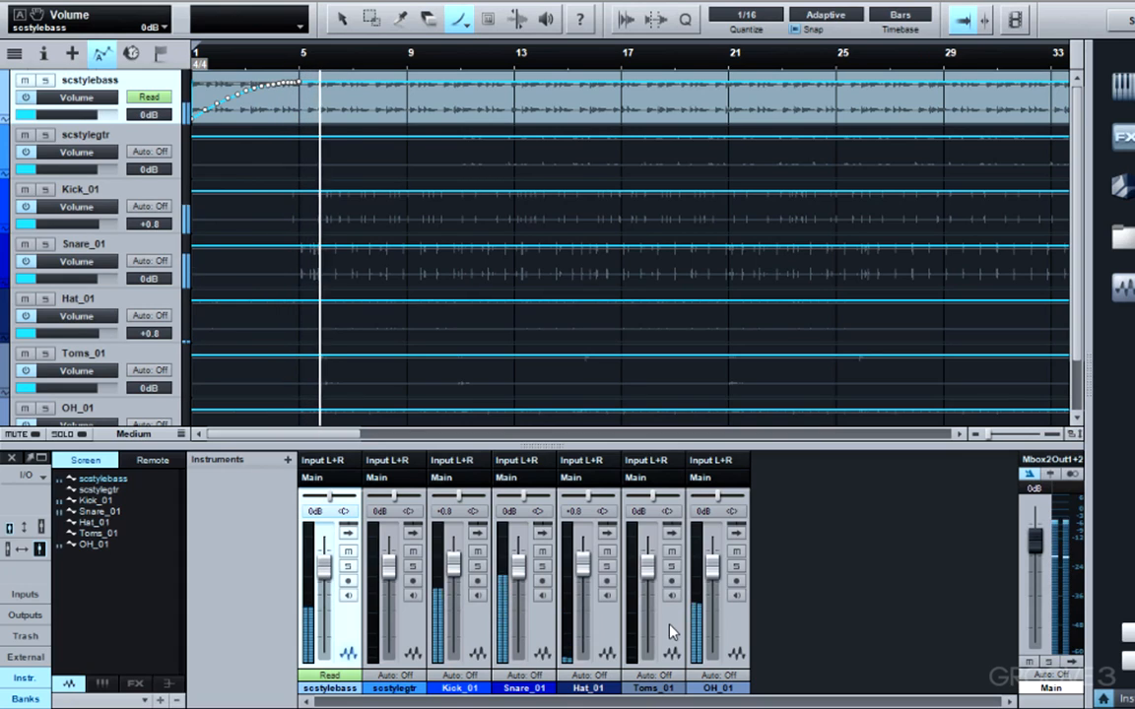
key("space")
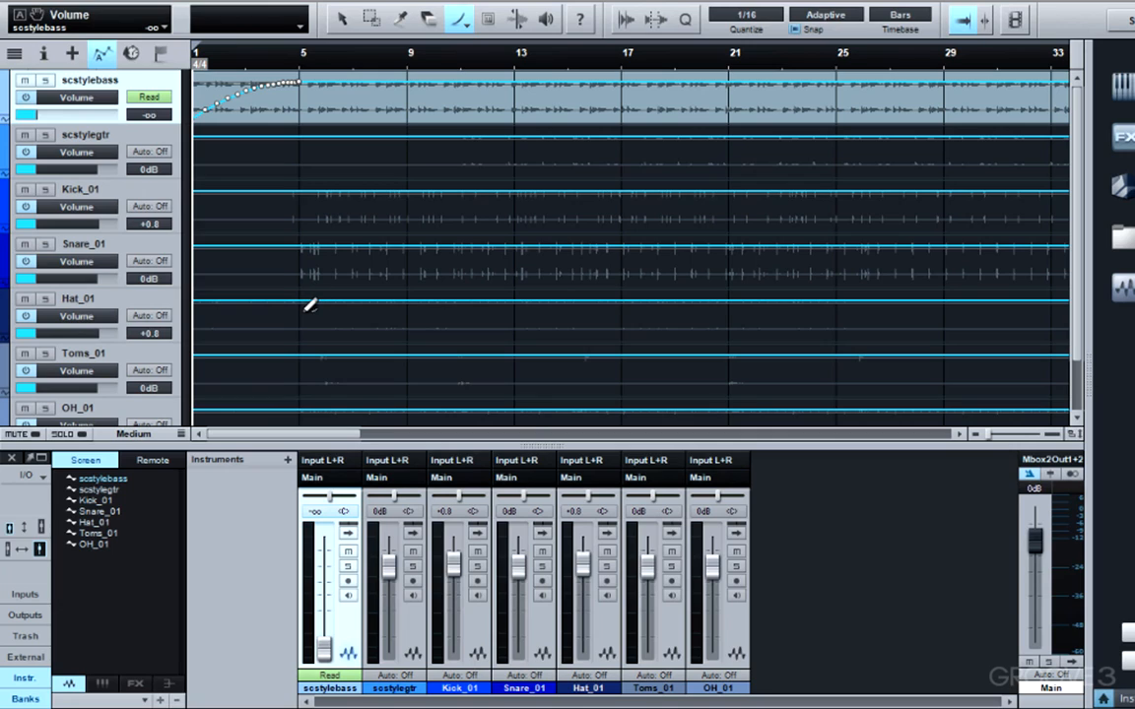
Step: Draw parabolic bar 1–5 fade-ins on the Hat_01 and OH_01 volume lanes, auditioning the hi-hat
left_click_drag(304, 295, 193, 335)
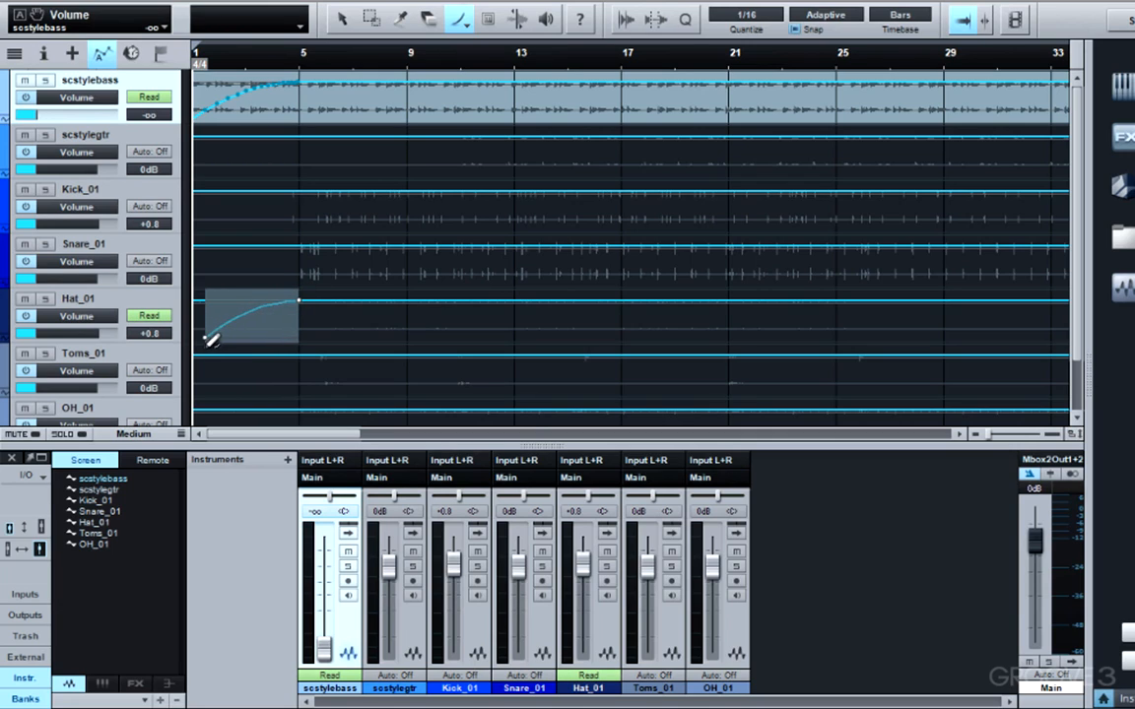
key("space")
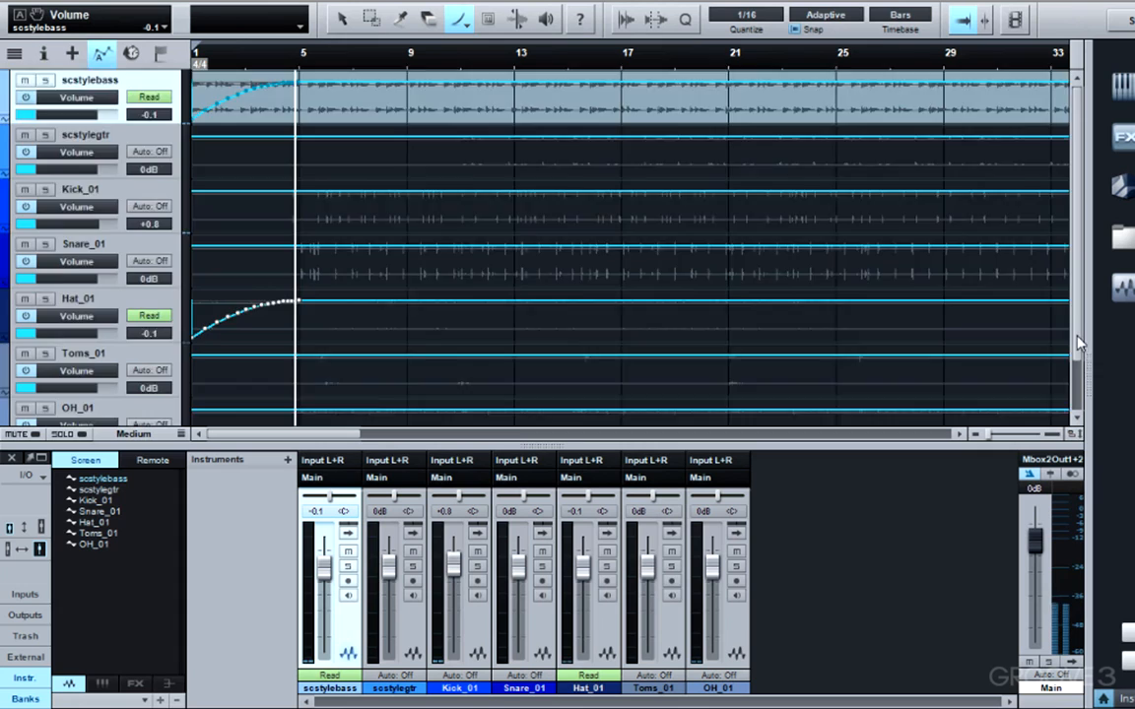
scroll(1077, 386, "down", 2)
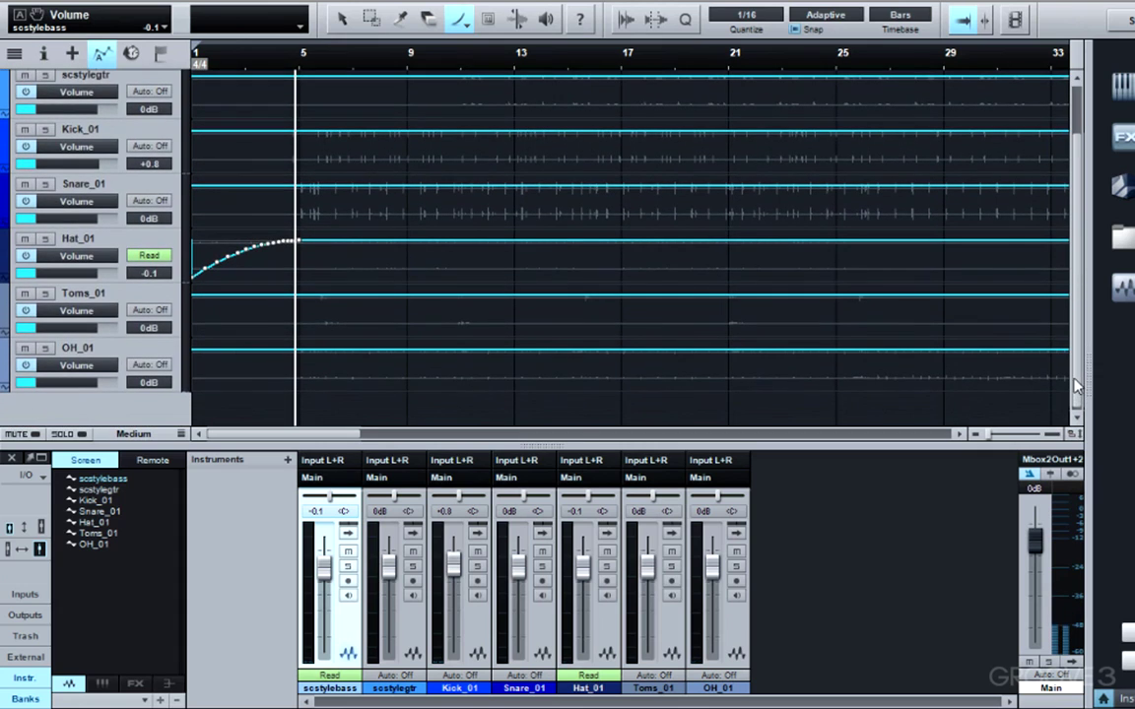
left_click(295, 347)
left_click_drag(295, 347, 193, 389)
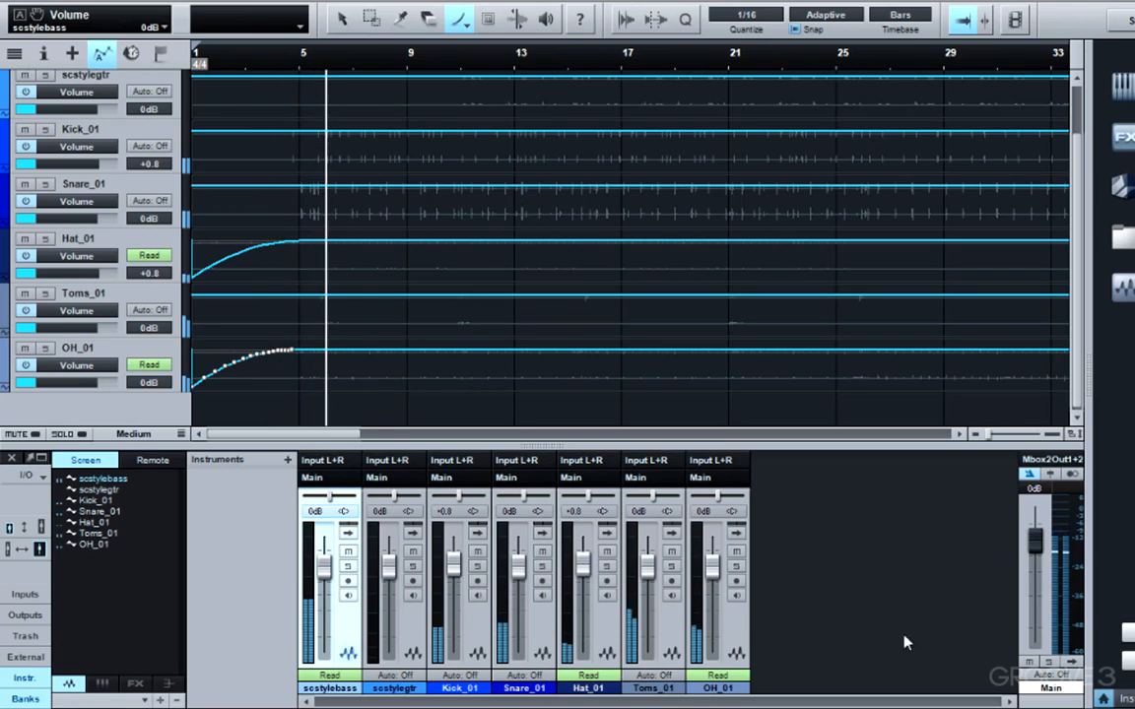
key("space")
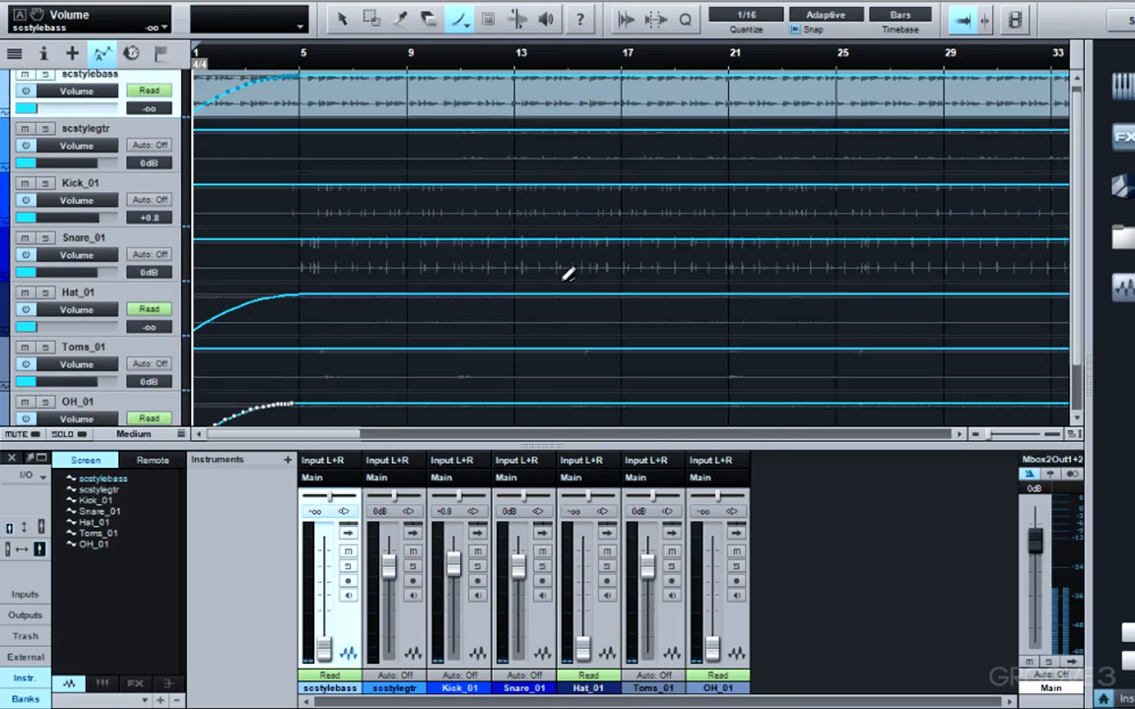